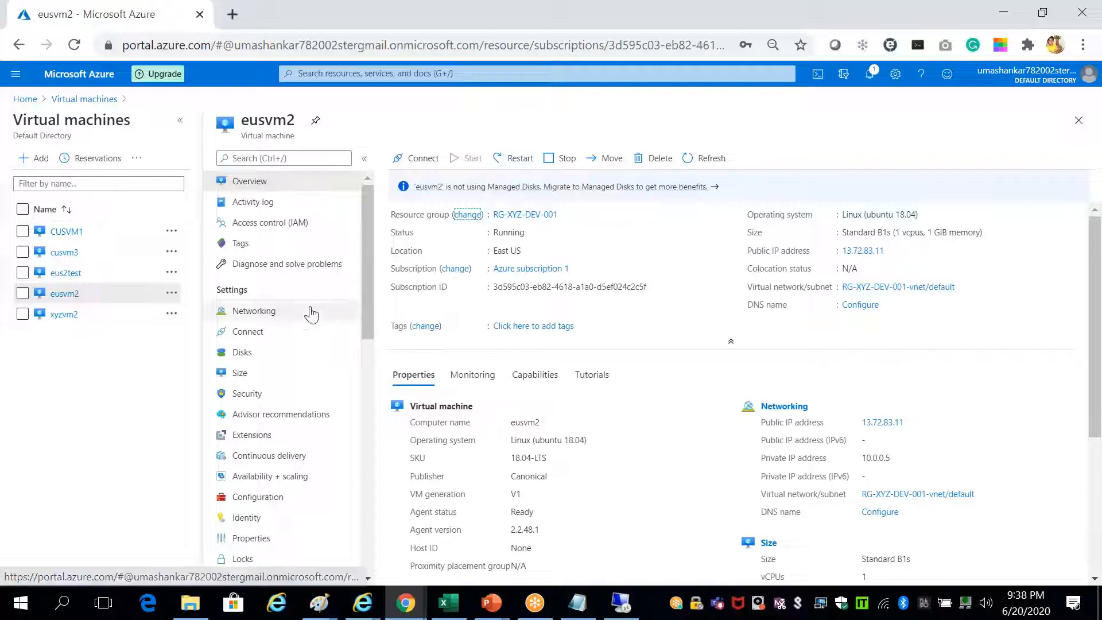
Review the migration notes for the eusvm2 virtual machine's disks and migrate them to managed disks
left_click(261, 353)
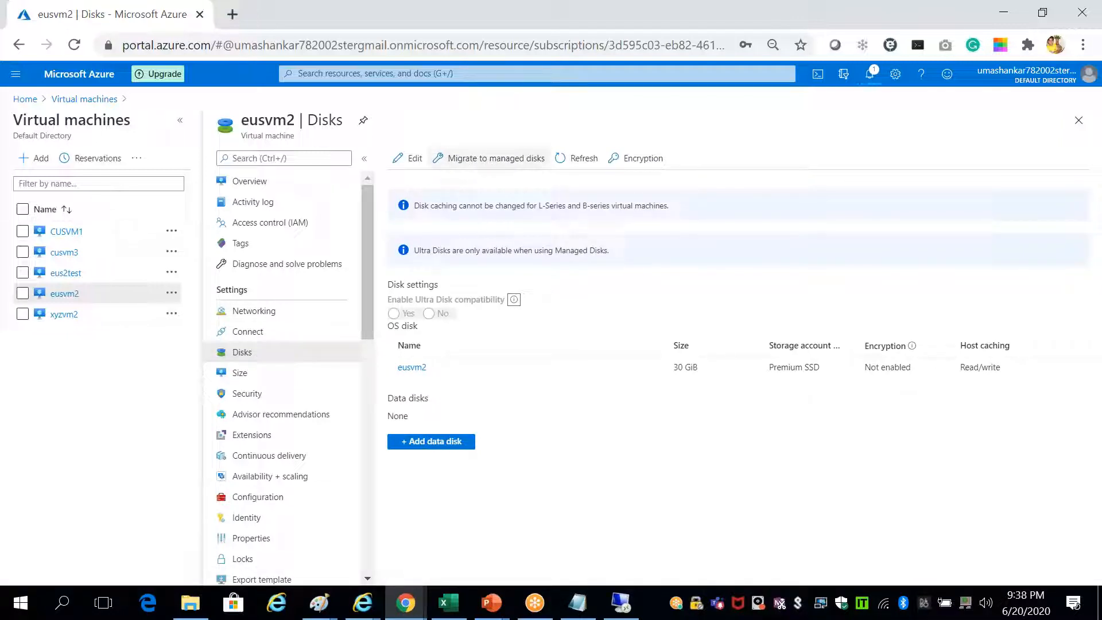
left_click(472, 160)
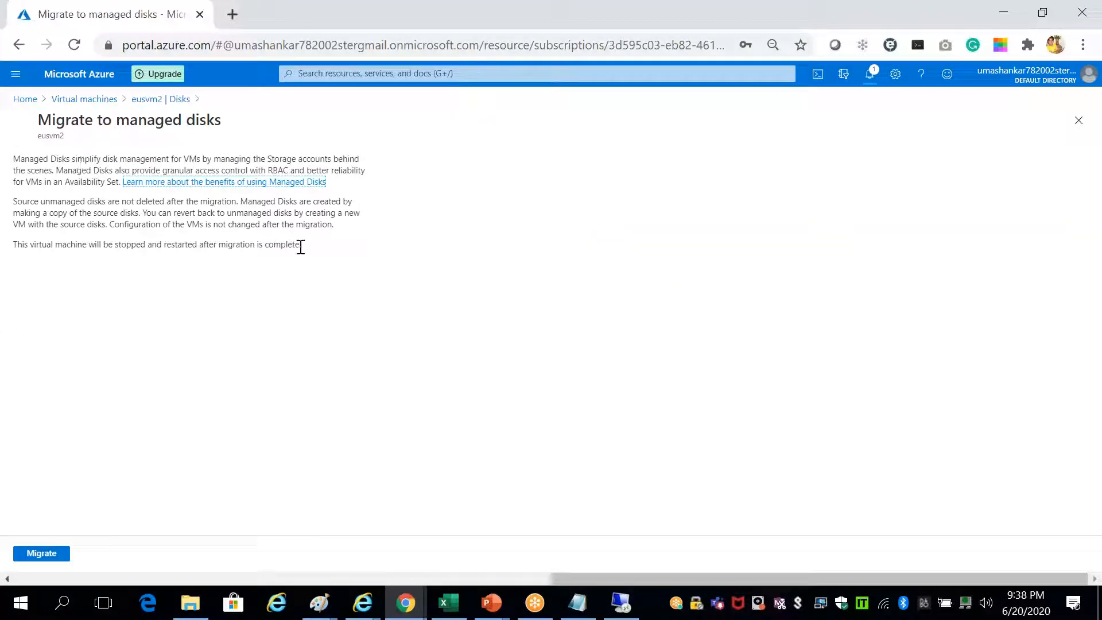
left_click_drag(301, 246, 18, 244)
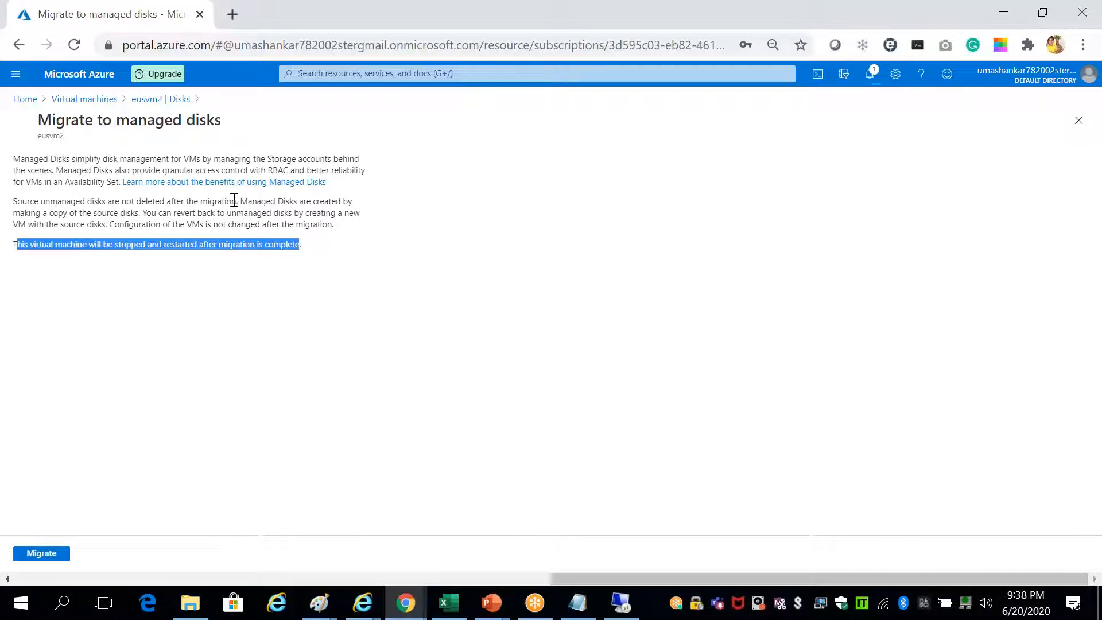
left_click_drag(234, 199, 17, 198)
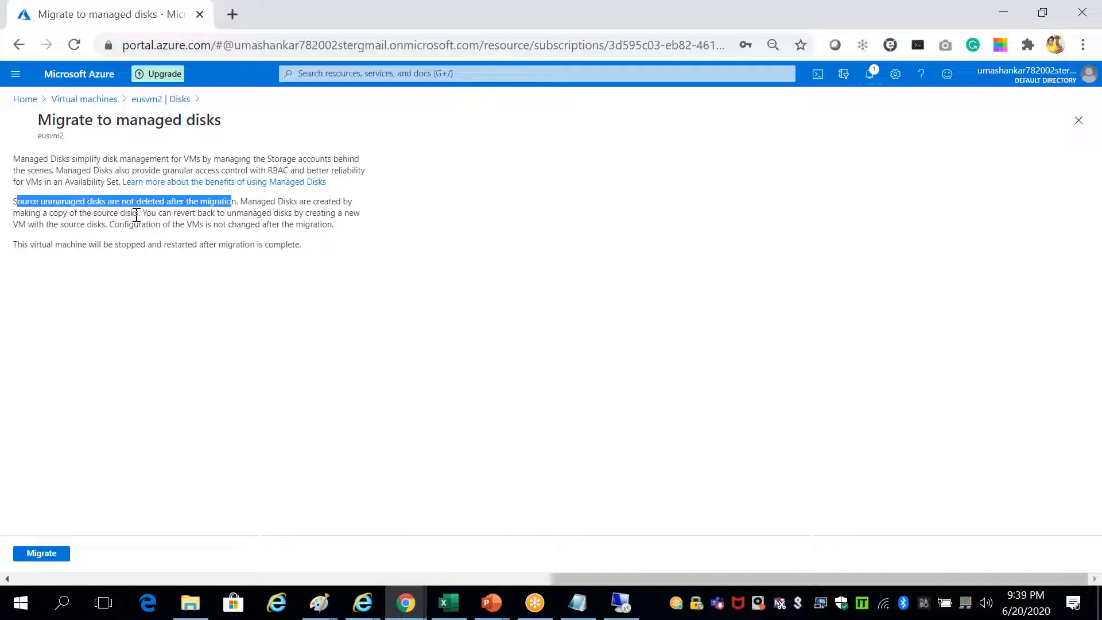
left_click_drag(136, 213, 84, 211)
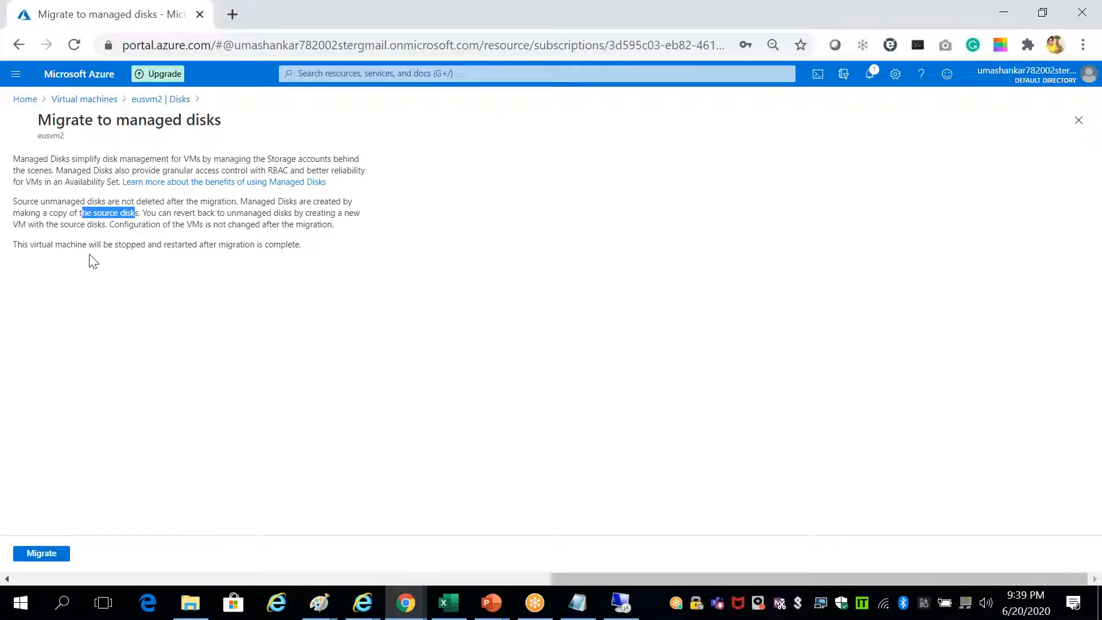
left_click_drag(314, 246, 19, 248)
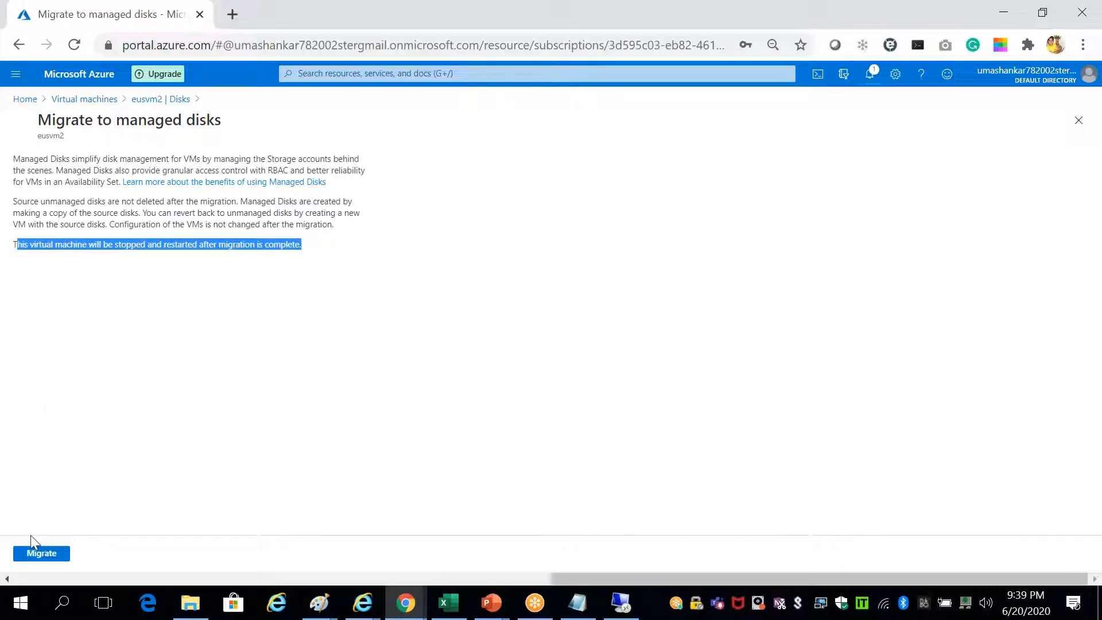
left_click(41, 553)
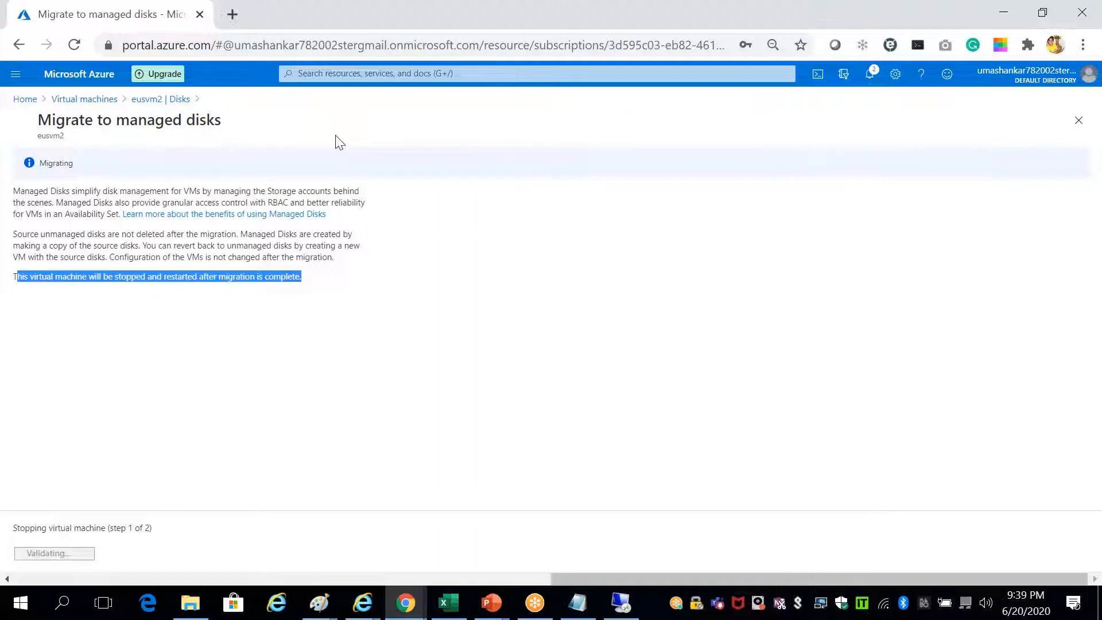
Examine the vhds container of storage account rgxyzdev001disks351 and select the eusvm2 VHD blob
left_click(25, 100)
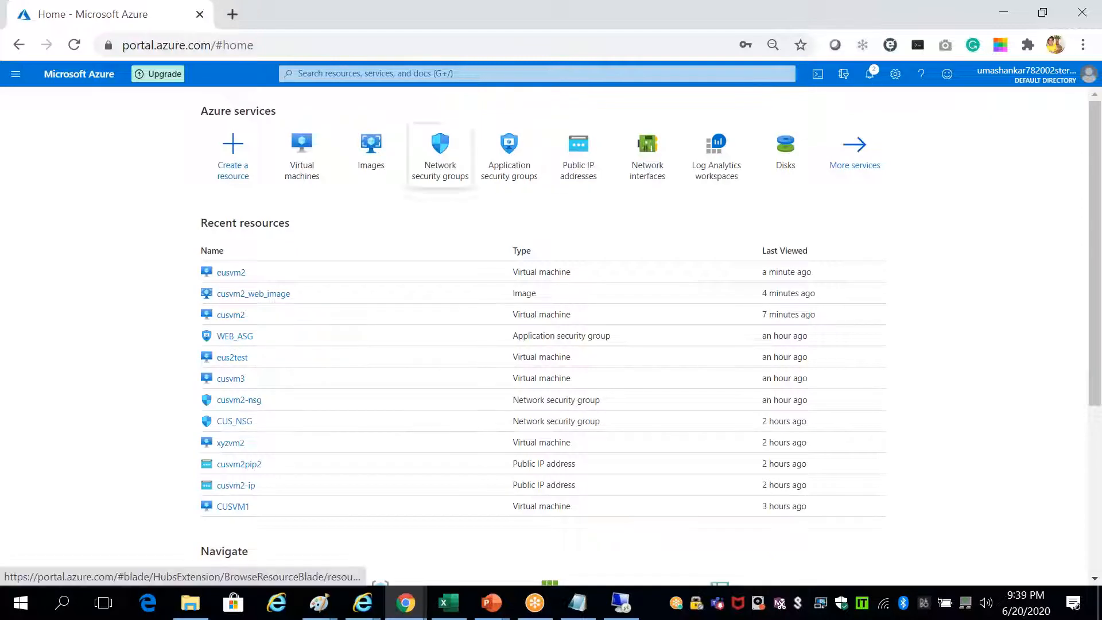
left_click(15, 73)
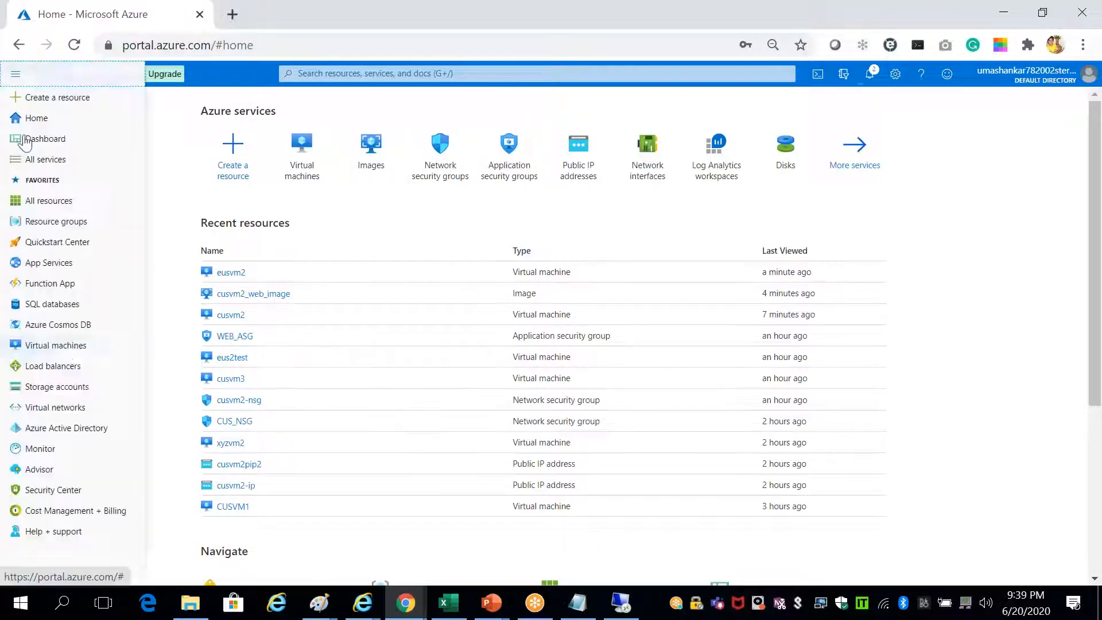
left_click(58, 387)
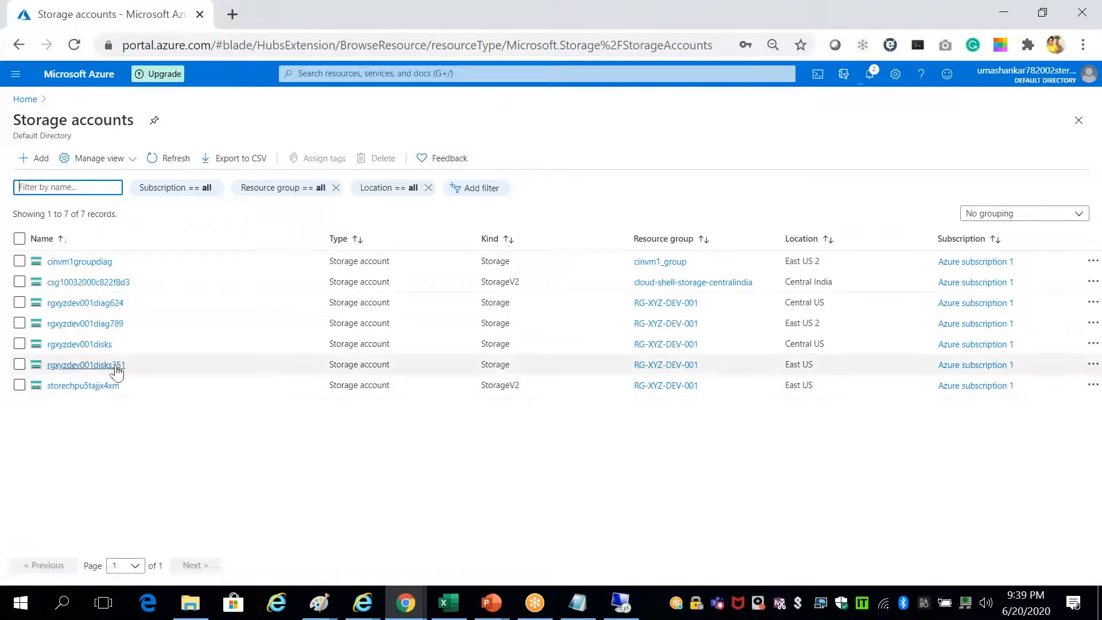
left_click(68, 370)
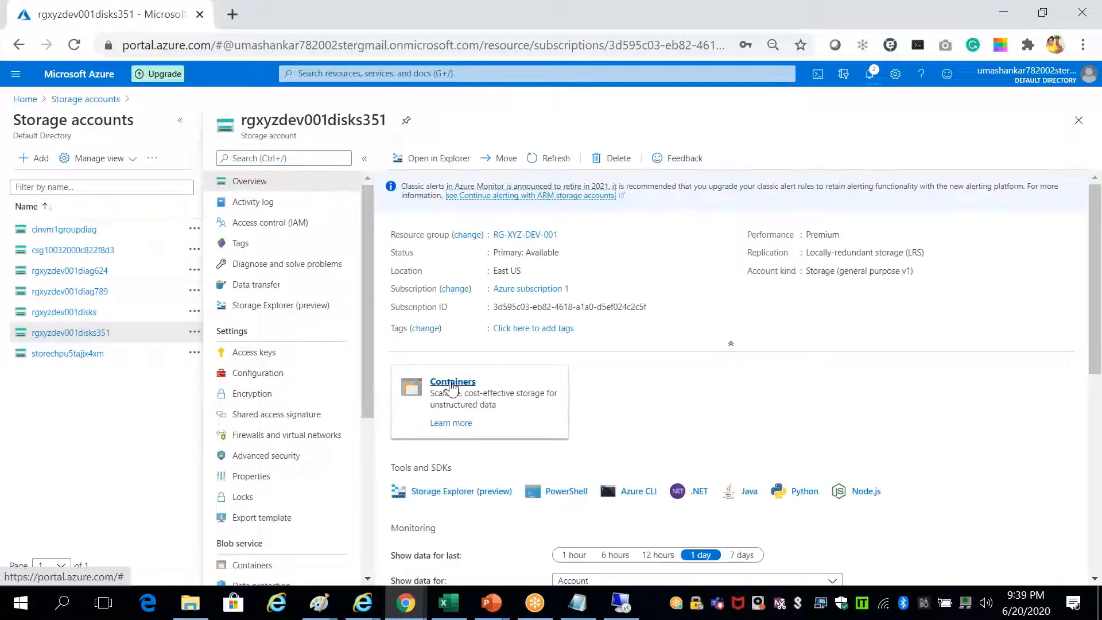
left_click(451, 382)
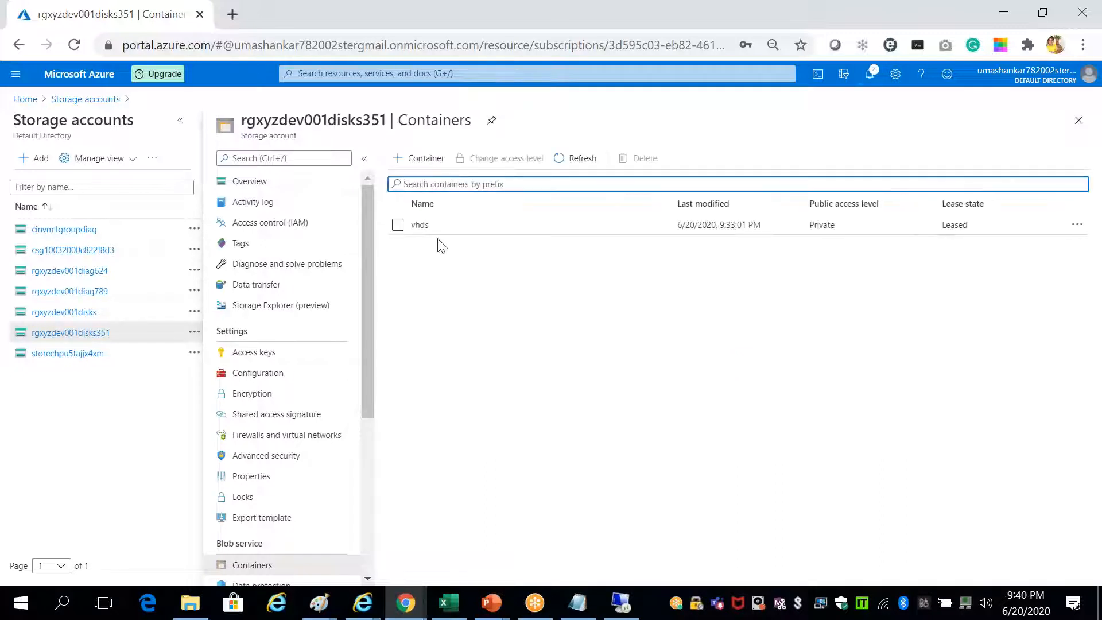
left_click(419, 225)
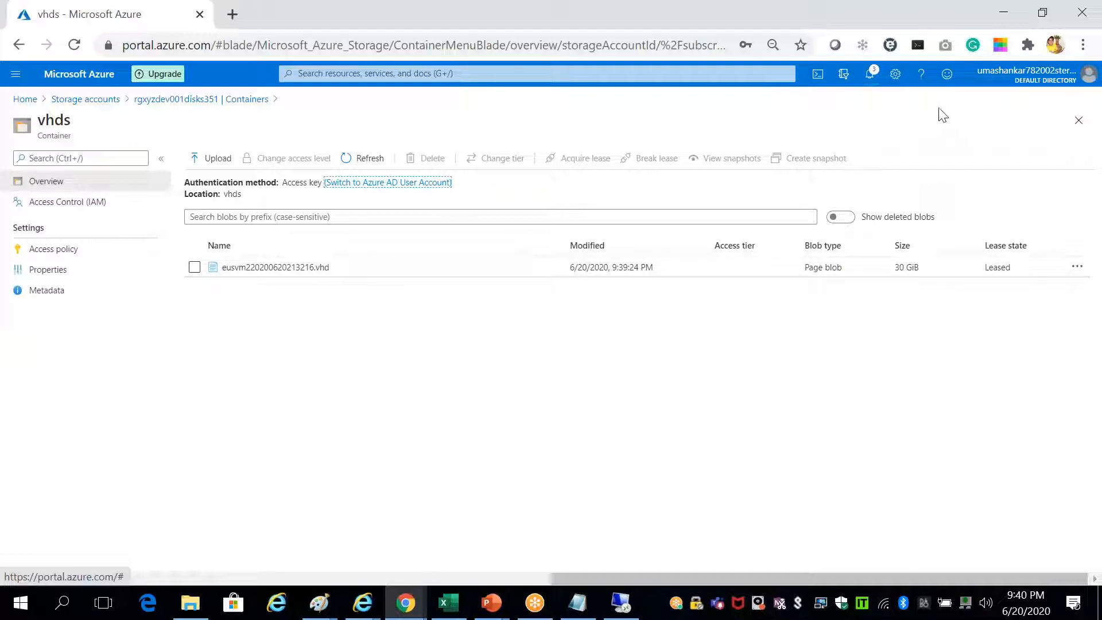
left_click(194, 268)
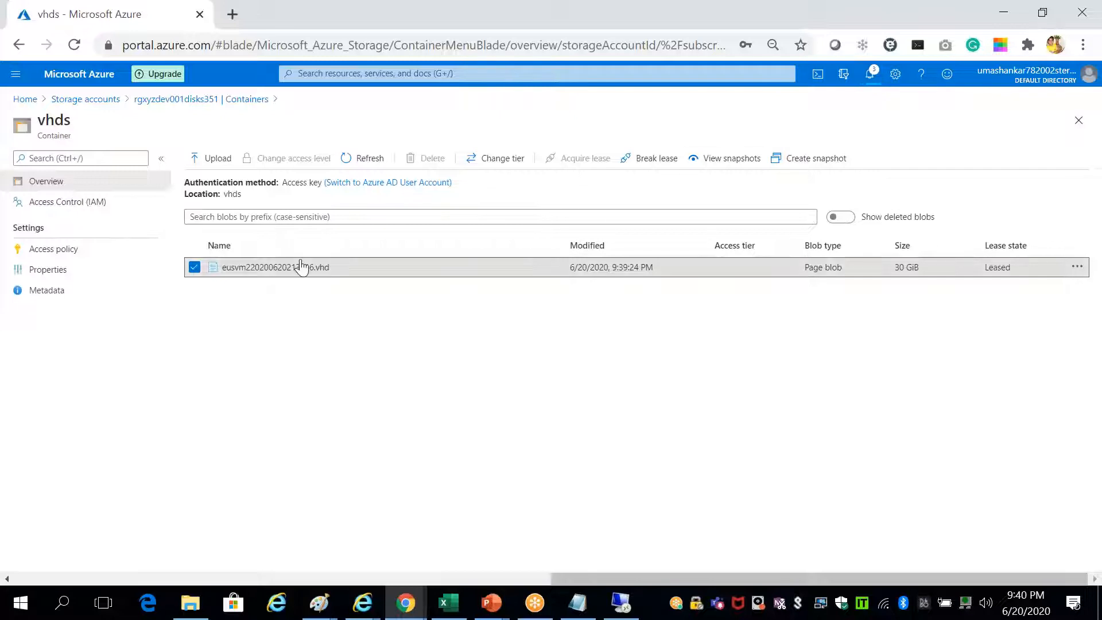
Search the portal for disks, view the list of managed disks, and return to the portal home
left_click(379, 76)
type("disks")
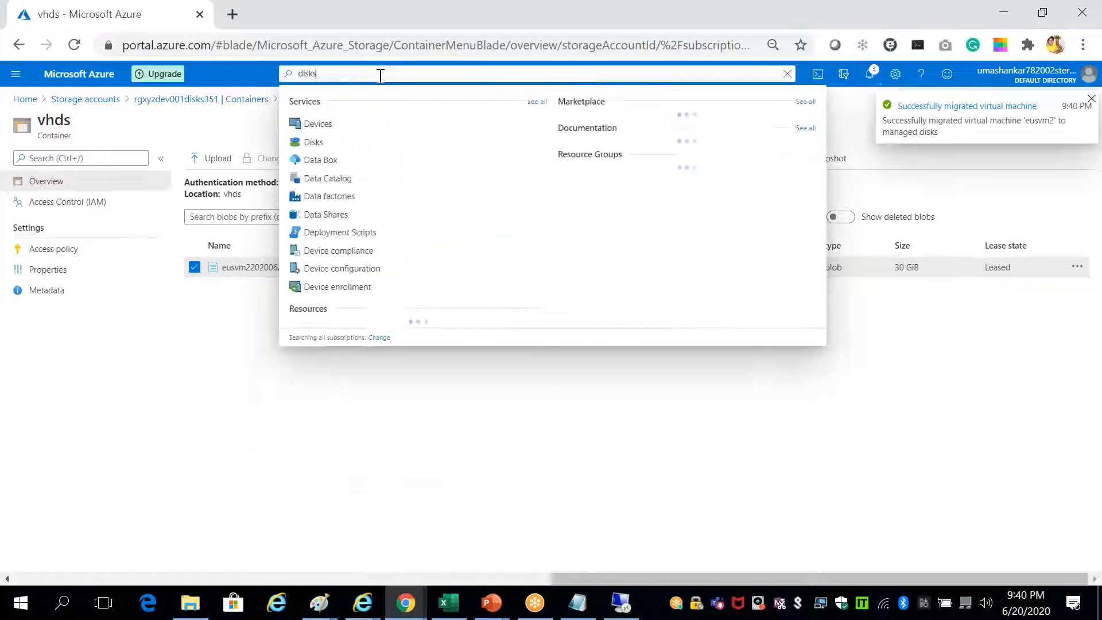
left_click(304, 123)
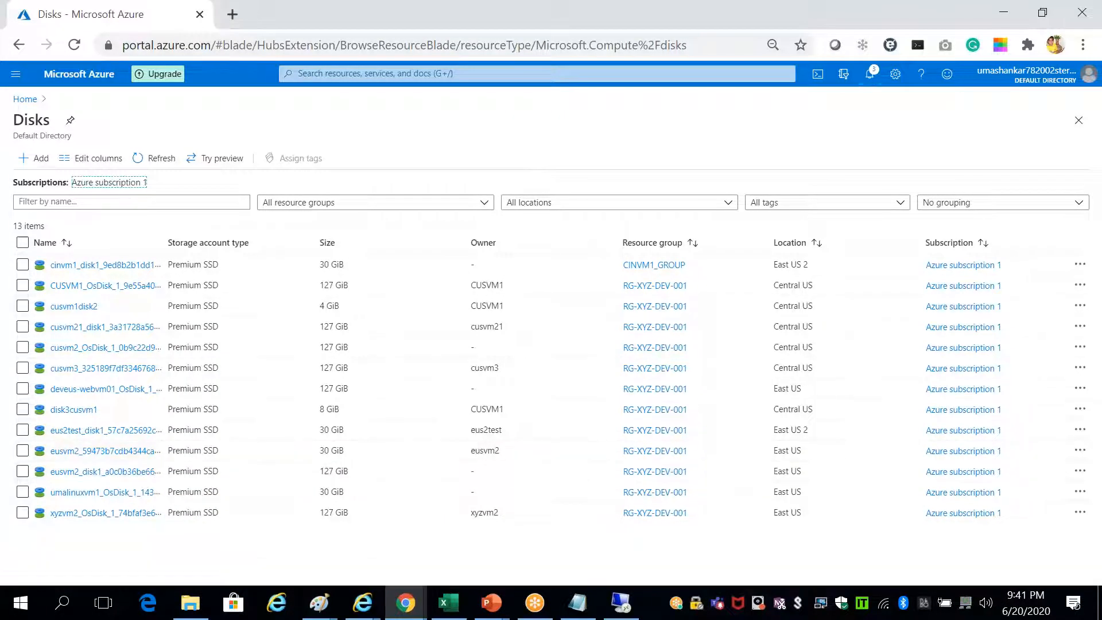
left_click(29, 102)
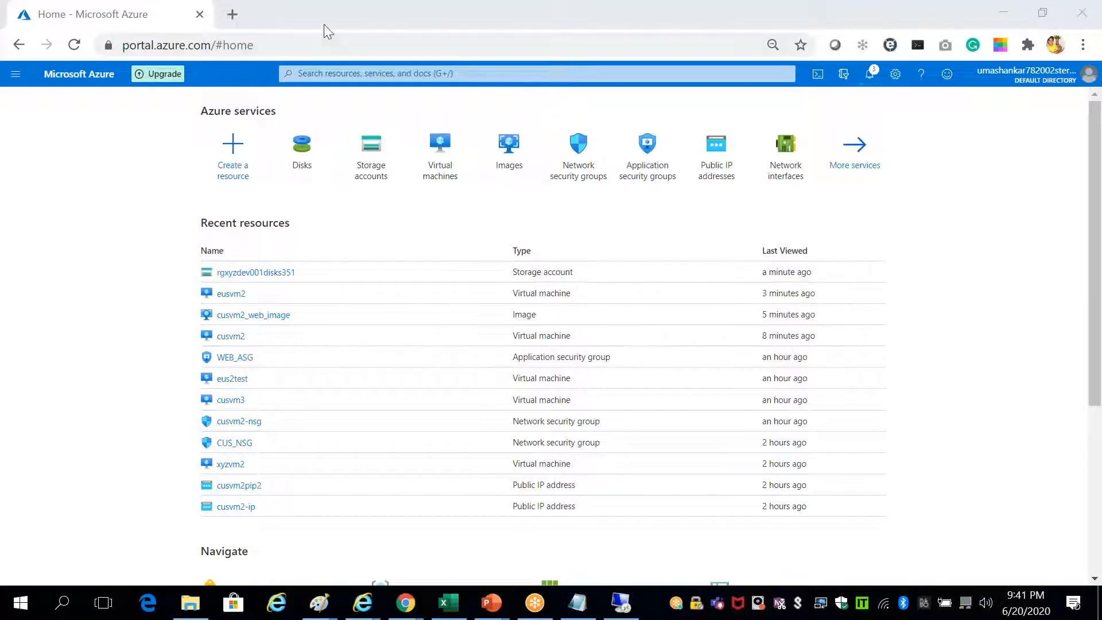
Find the web article "Converting Azure Managed Disks to Unmanaged" and review its section on copying the VHD to a storage account
left_click(240, 14)
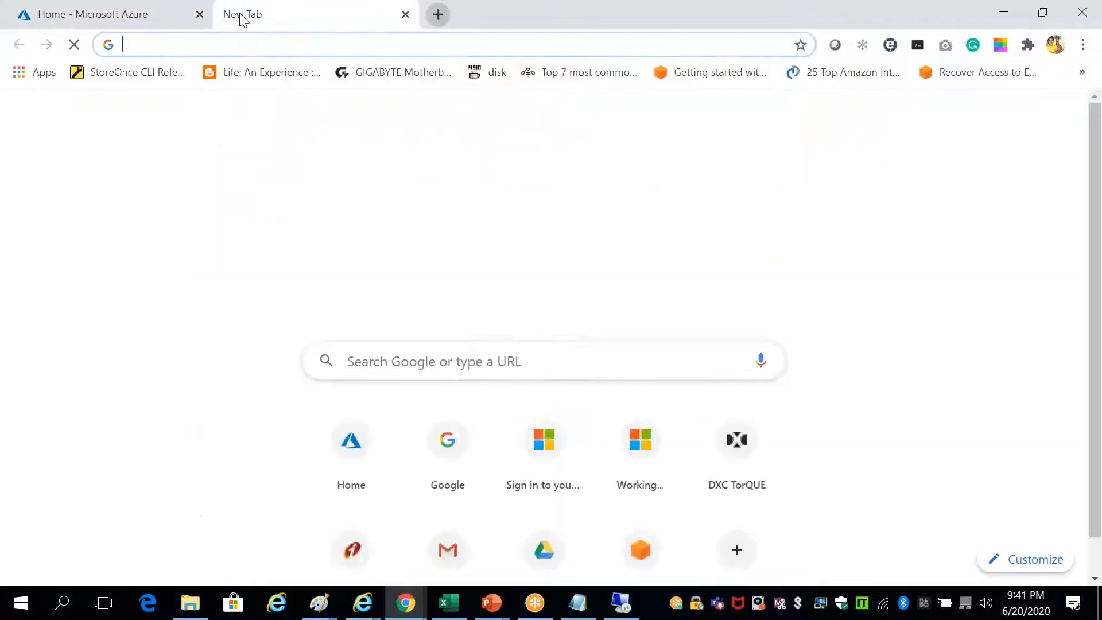
type("convert manag")
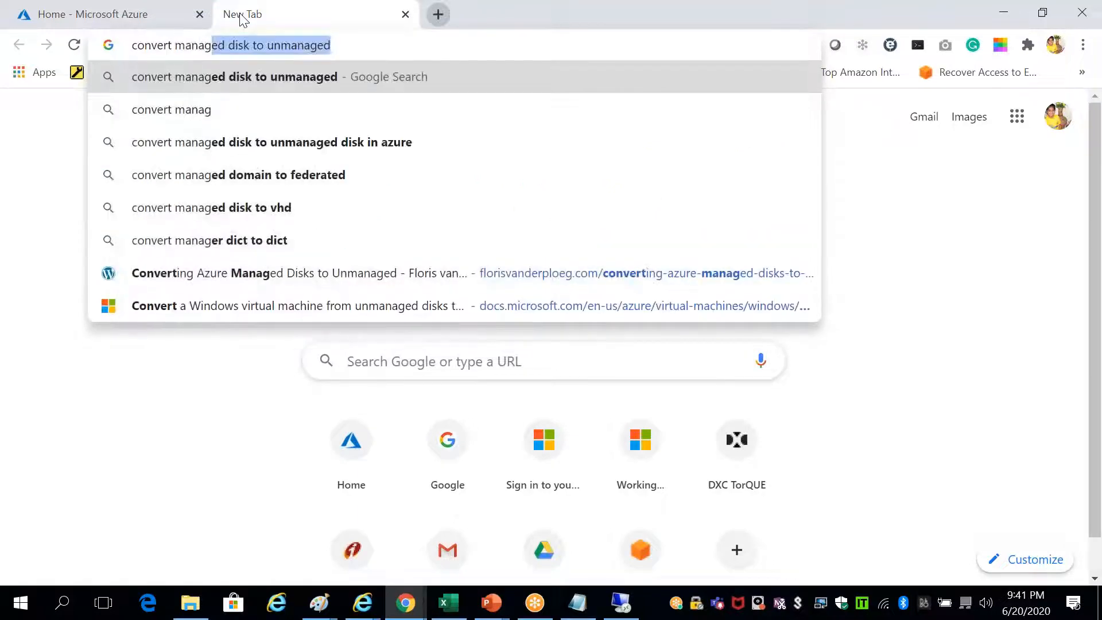
type("ed d")
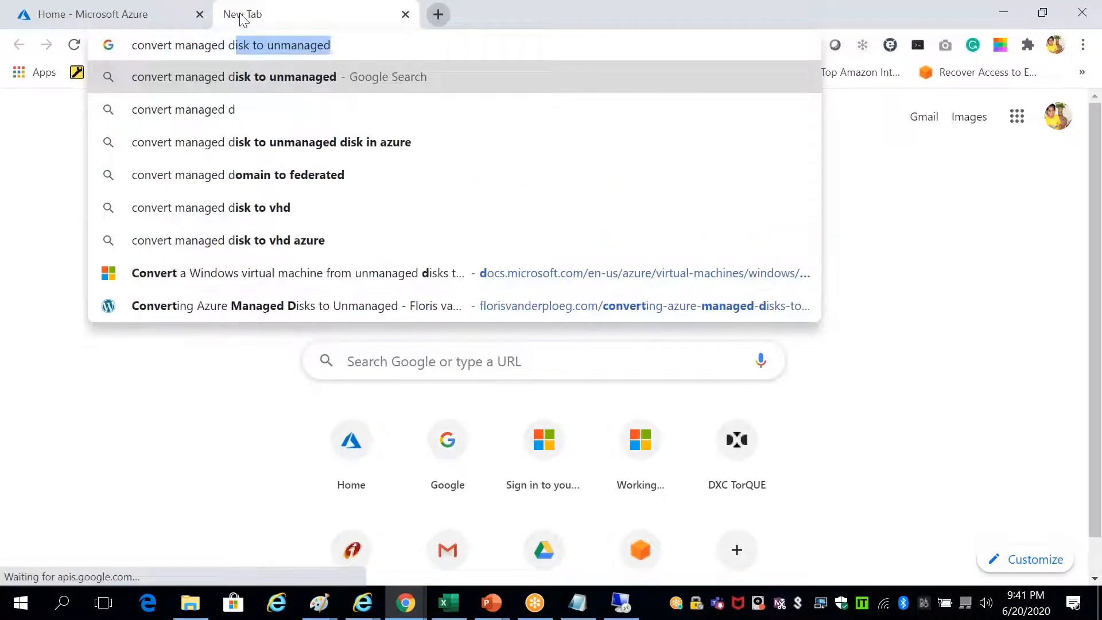
type("isk to unamanged")
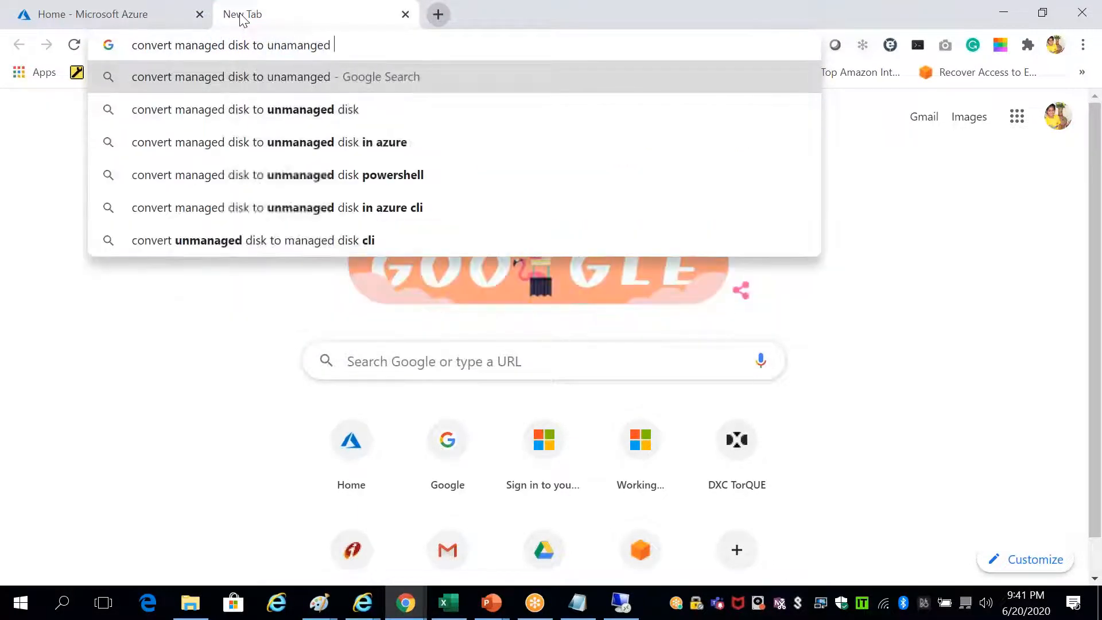
key("BackSpace")
key("BackSpace")
key("BackSpace")
key("BackSpace")
key("BackSpace")
key("BackSpace")
key("BackSpace")
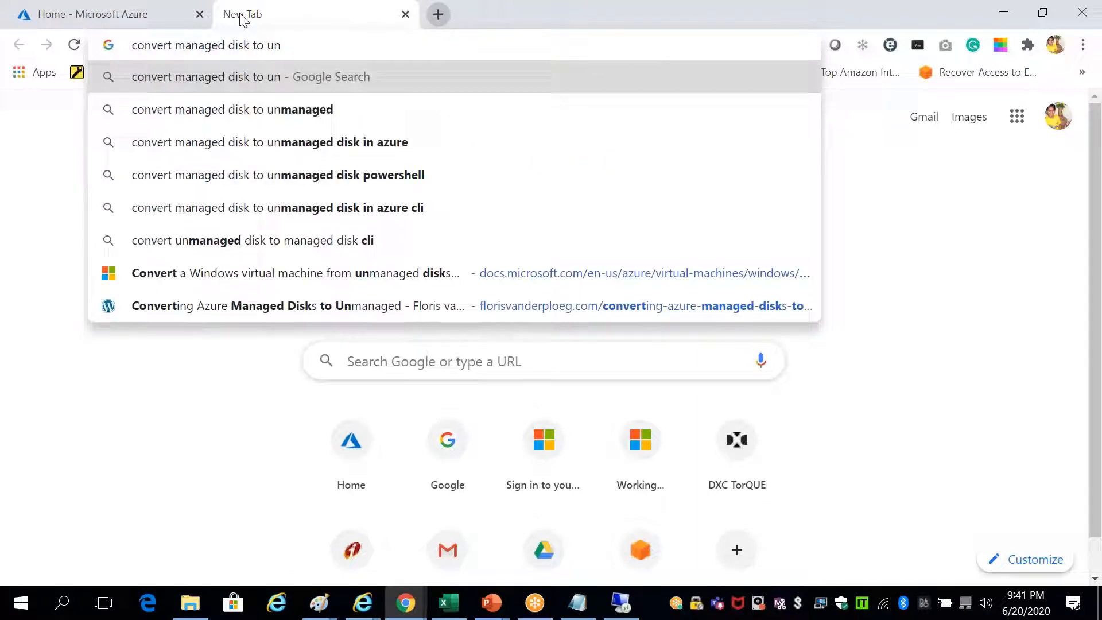
left_click(387, 311)
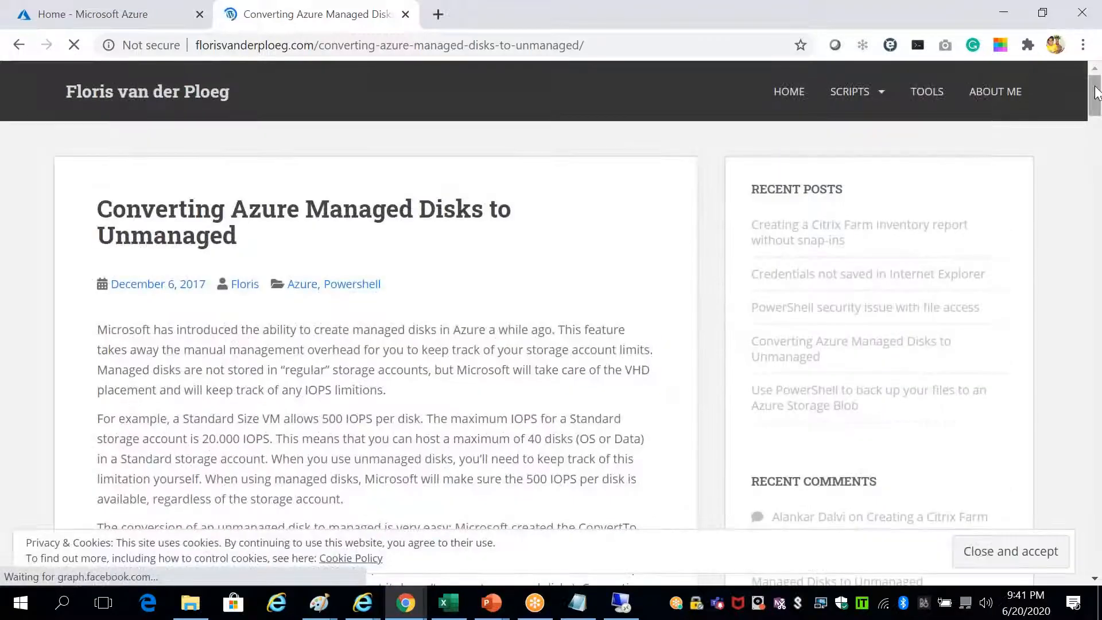
left_click_drag(1096, 92, 1097, 133)
scroll(1099, 133, "down", 3)
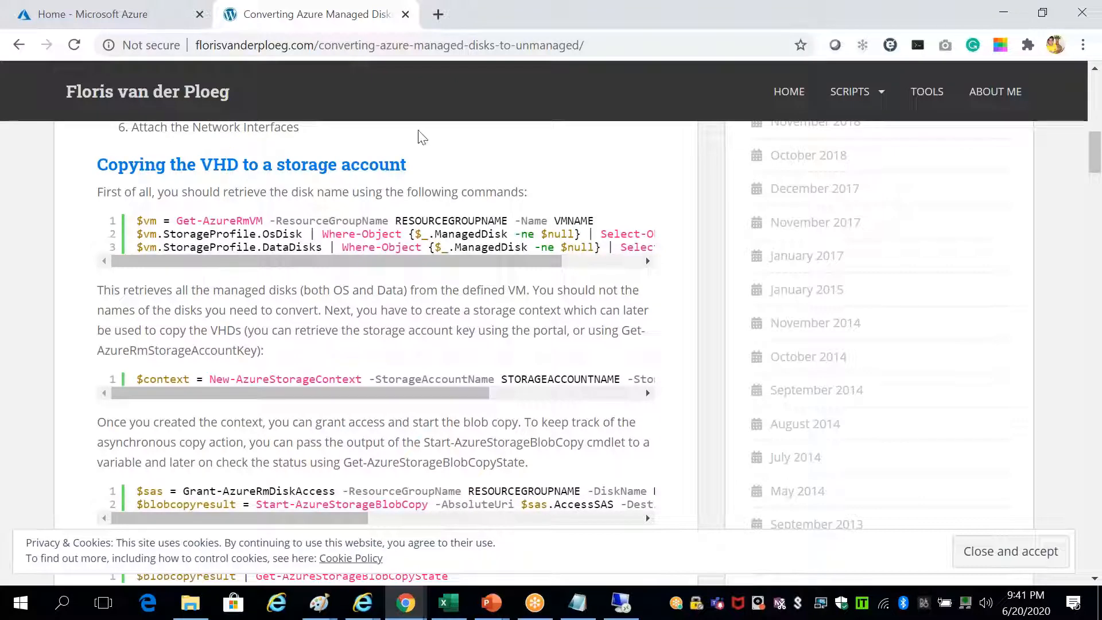
left_click(406, 15)
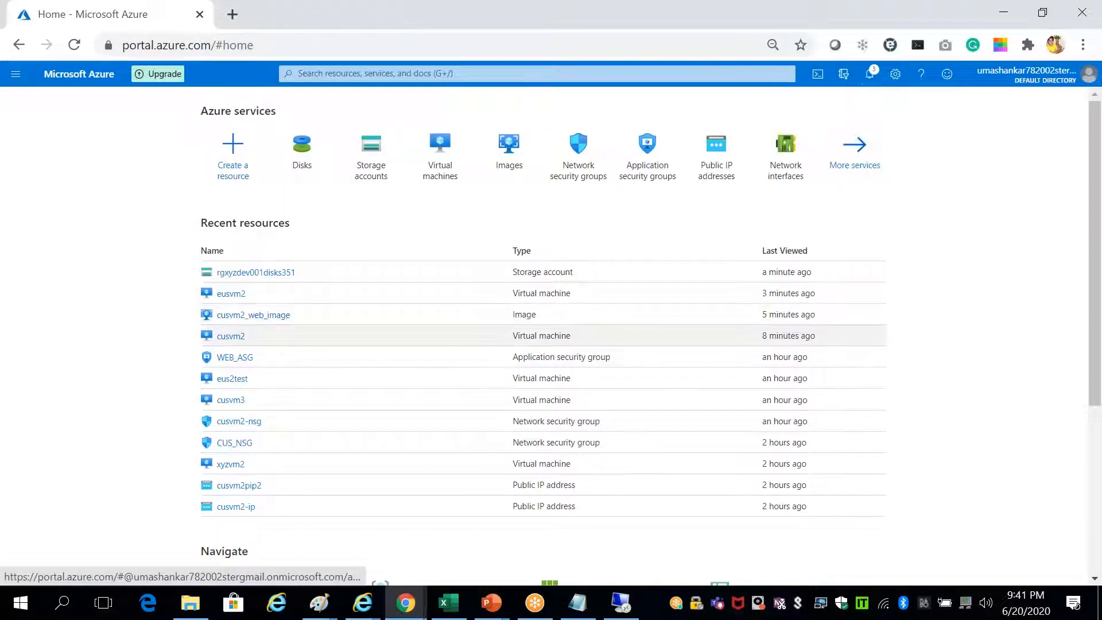
Switch to the Excel workbook and enter "Unmanaged disk" in B75 and "Managed diks" in C75 of the Eveningbatch sheet
key("alt+Tab")
key("alt+Tab")
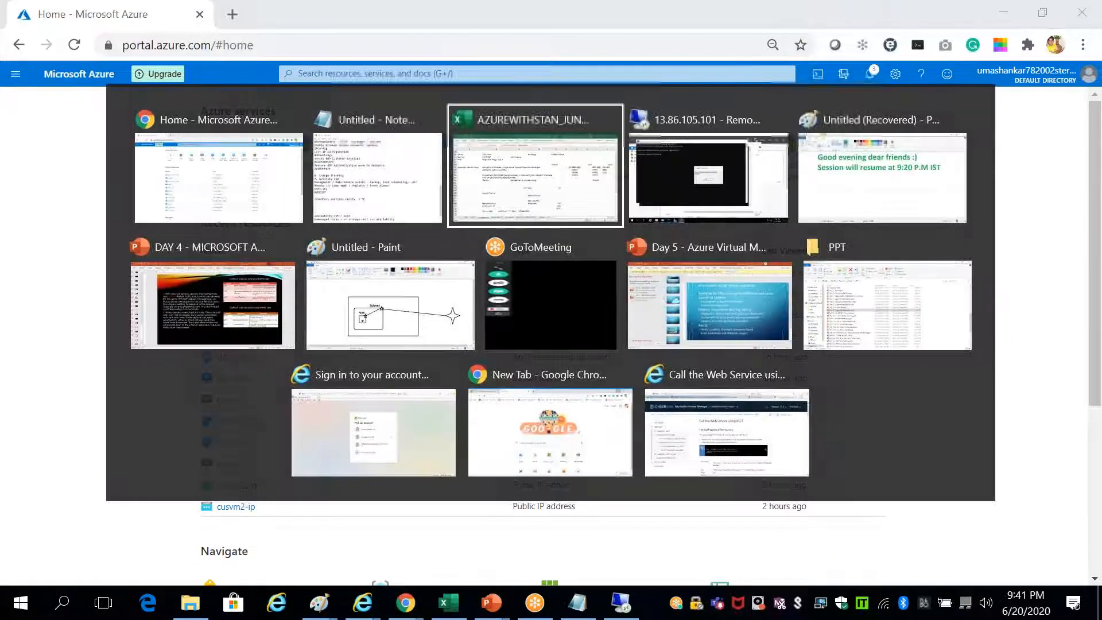
key("Down")
key("Down")
key("Down")
key("Down")
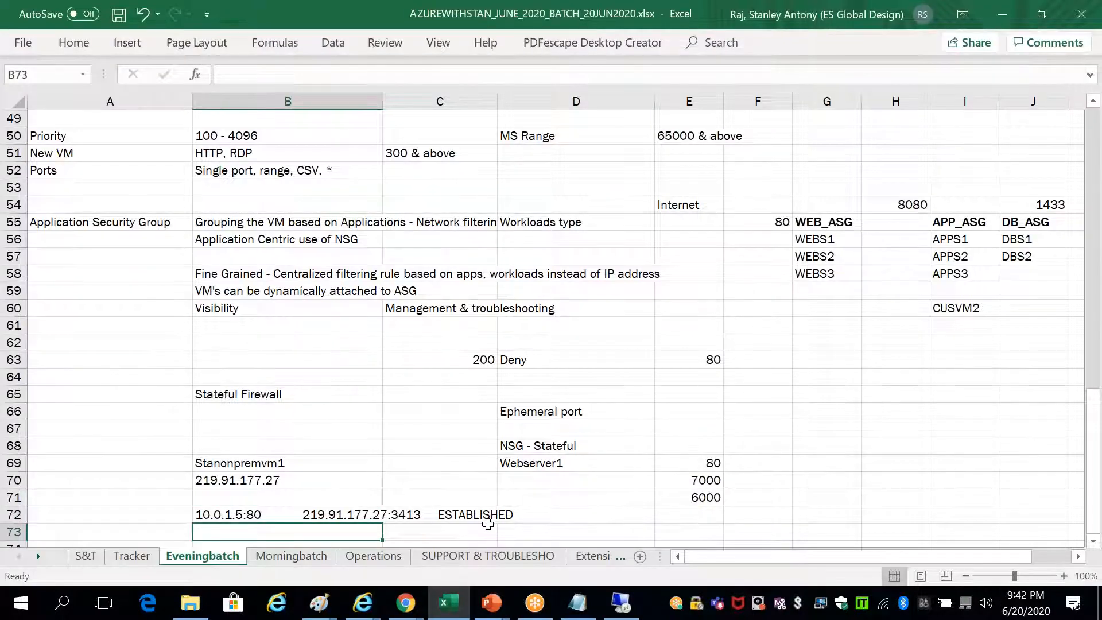
key("Up")
type("U")
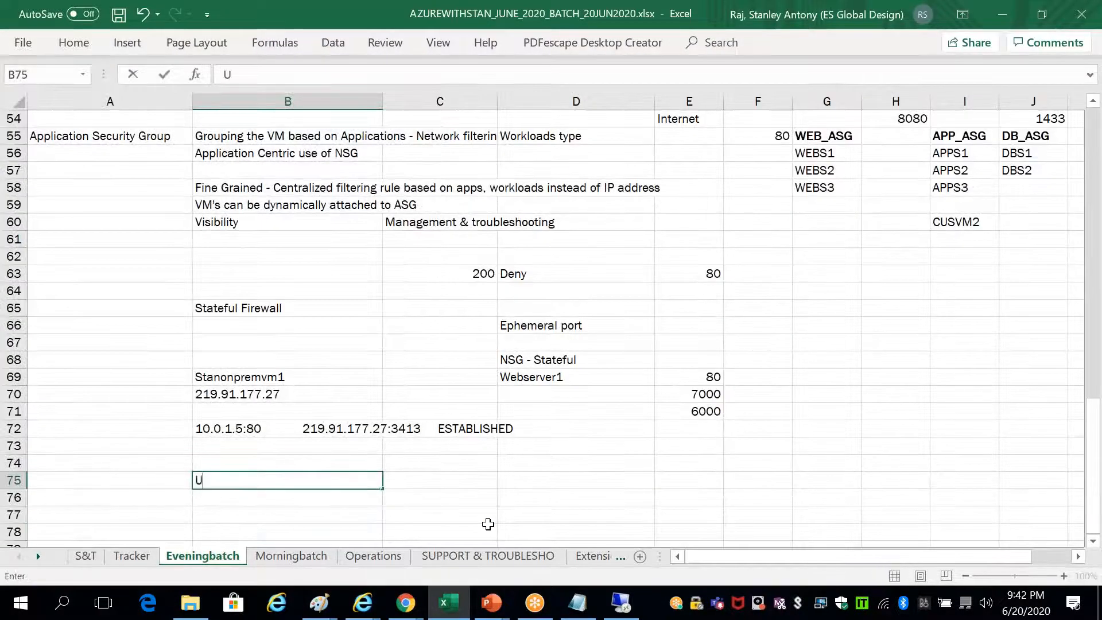
type("nmanaged disks")
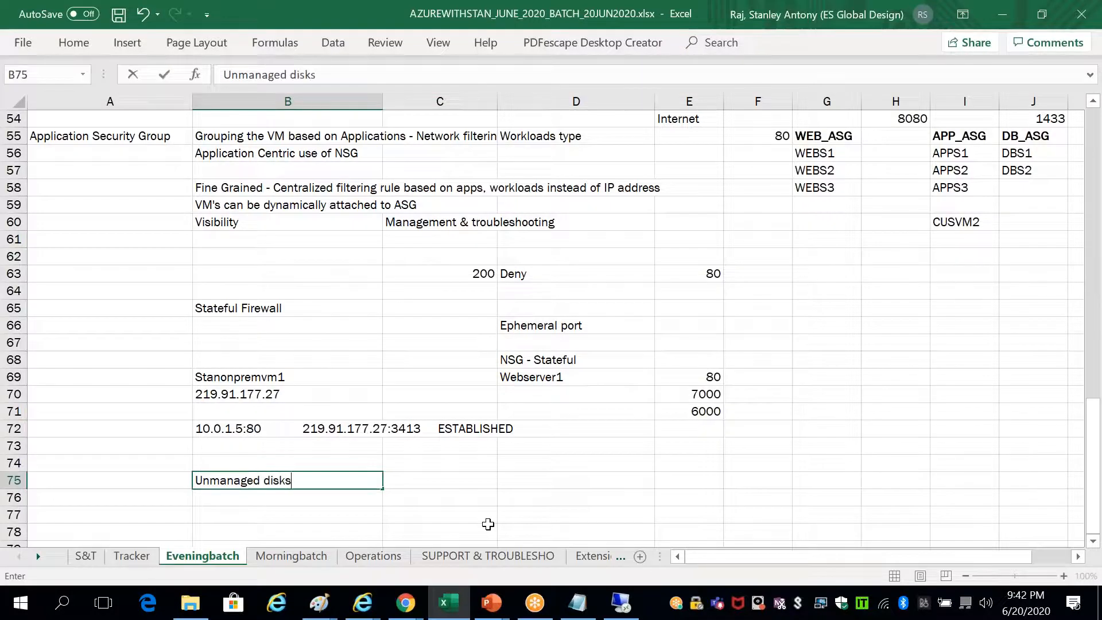
key("BackSpace")
key("Tab")
type("Managed diks")
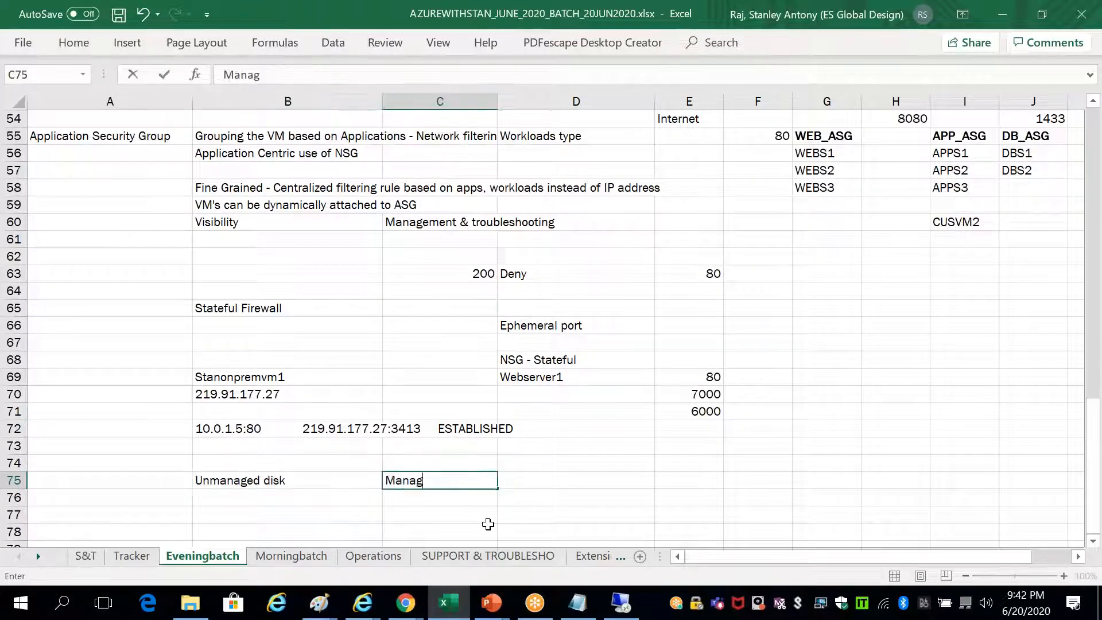
Label row 75 "MS tool in Azure" in cell A75
key("Left")
key("Left")
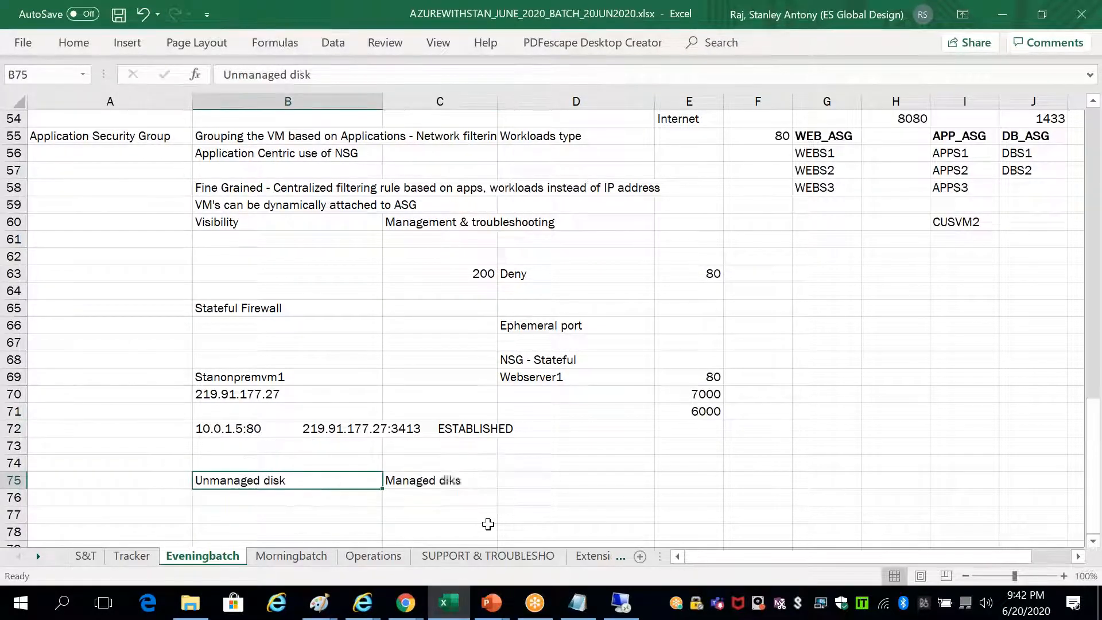
type("MS t")
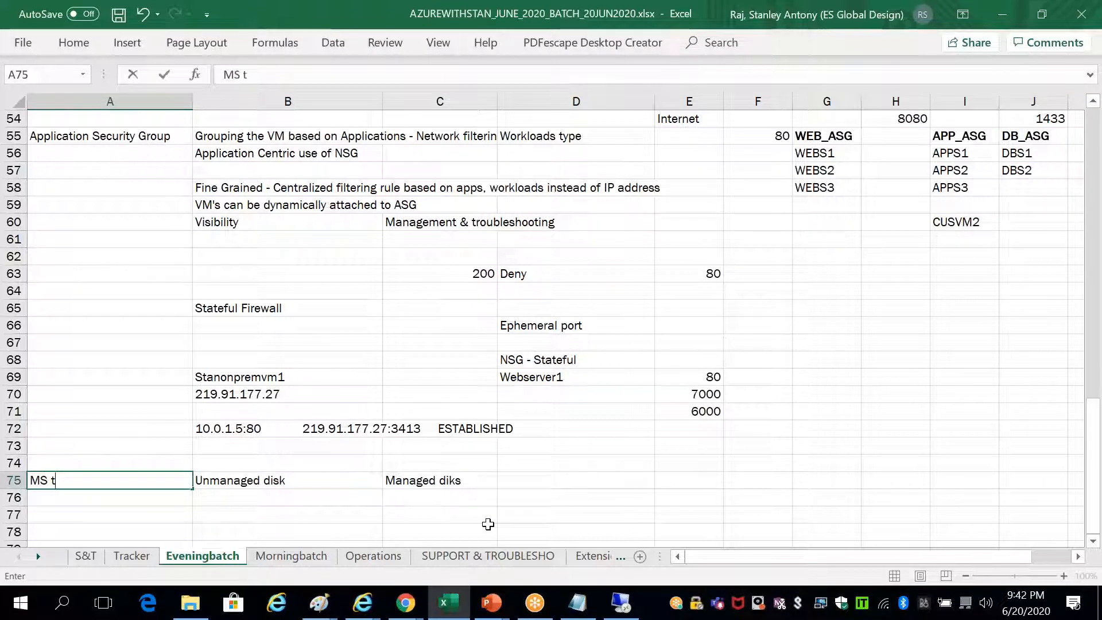
type("ool in Azure")
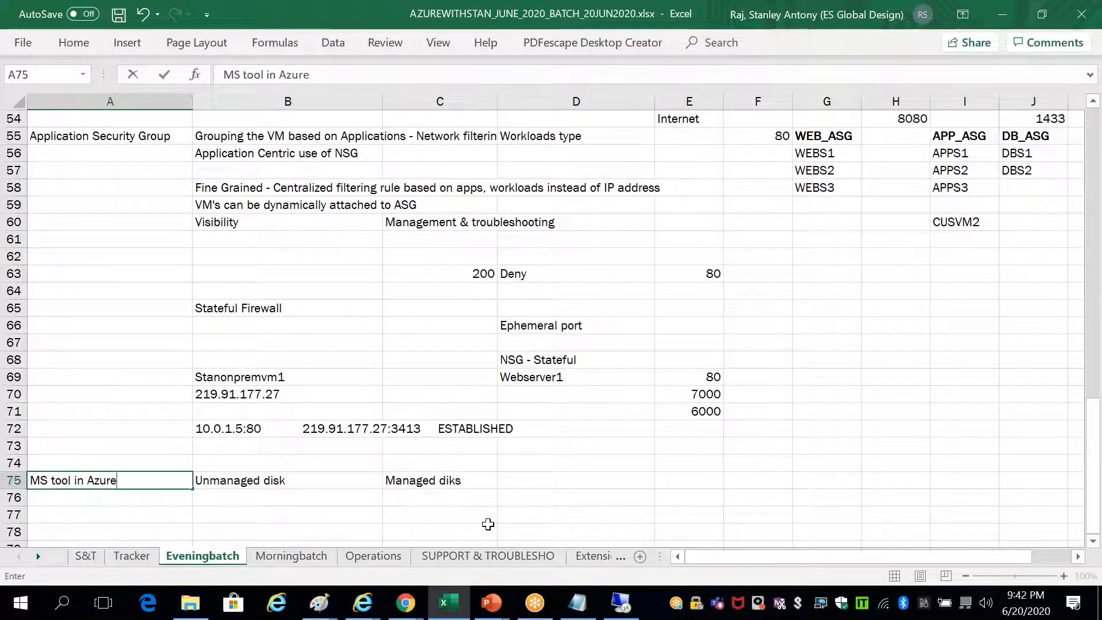
Correct the spelling in cell C75 to "Managed disk"
left_click(465, 480)
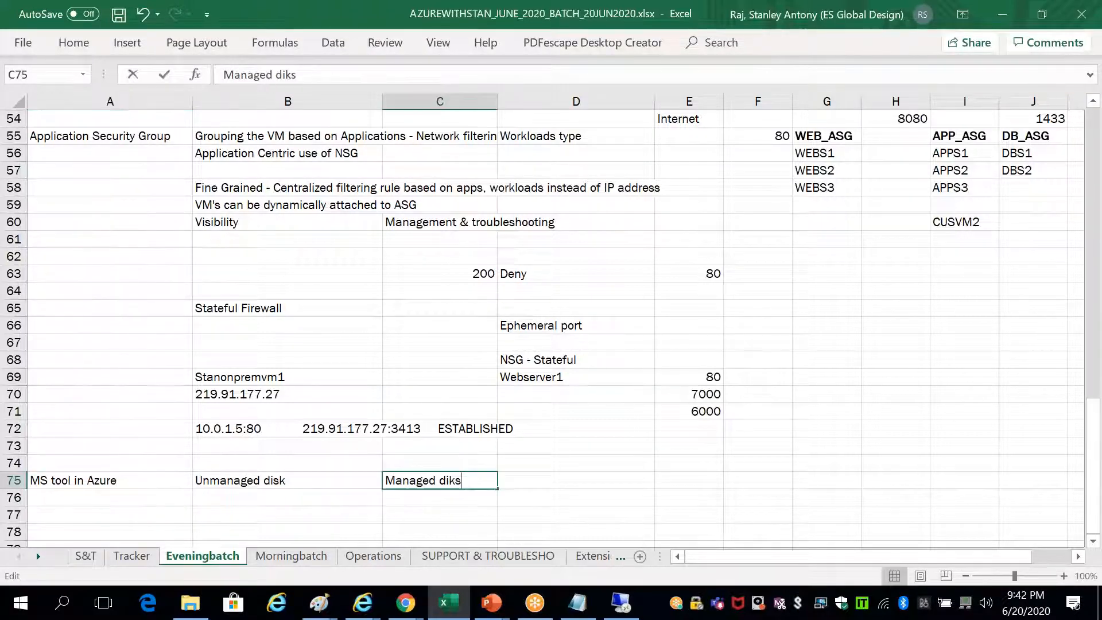
key("F2")
key("BackSpace")
key("BackSpace")
type("s")
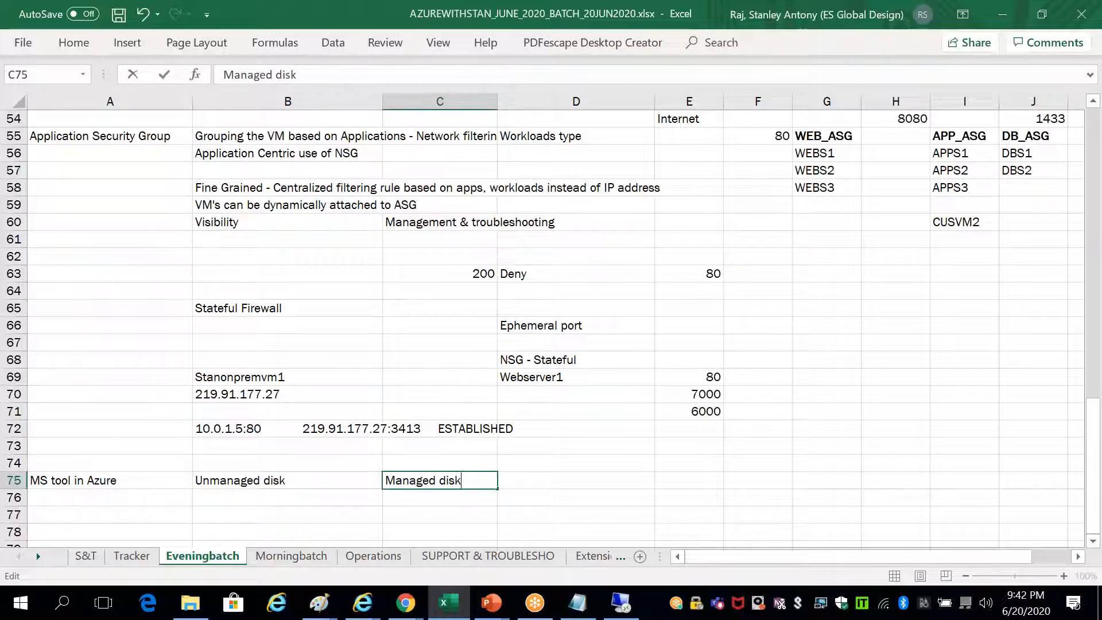
Fill row 76 with "Managed disk" in B76, "Unmanaged disk" in C76 and the label "Powershell option" in A76
left_click(296, 494)
type("Mana")
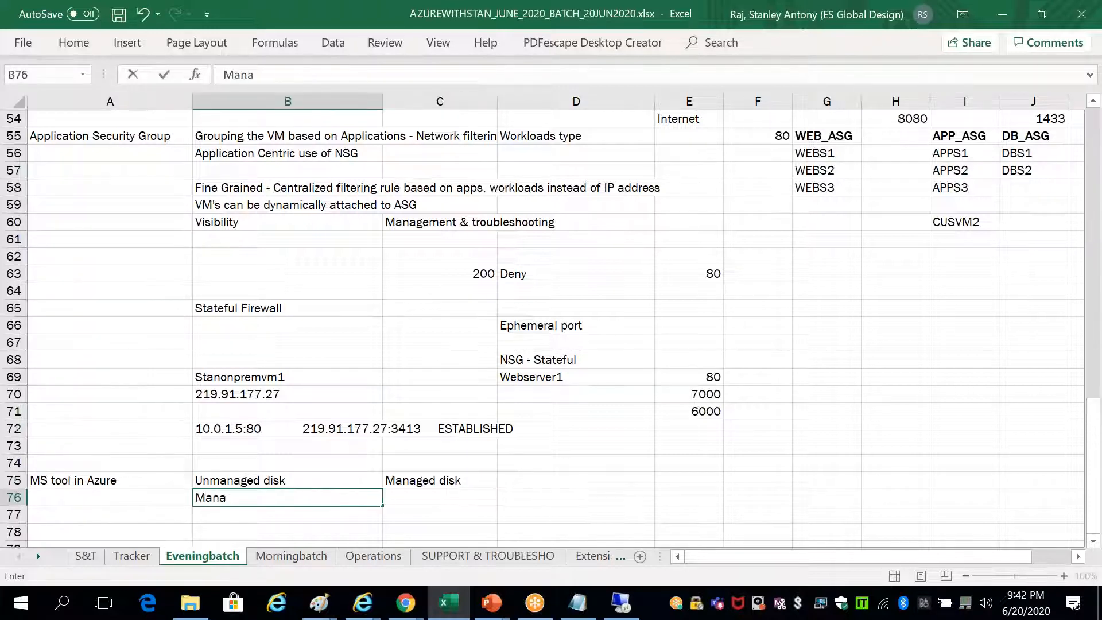
type("ged disks")
key("BackSpace")
key("Tab")
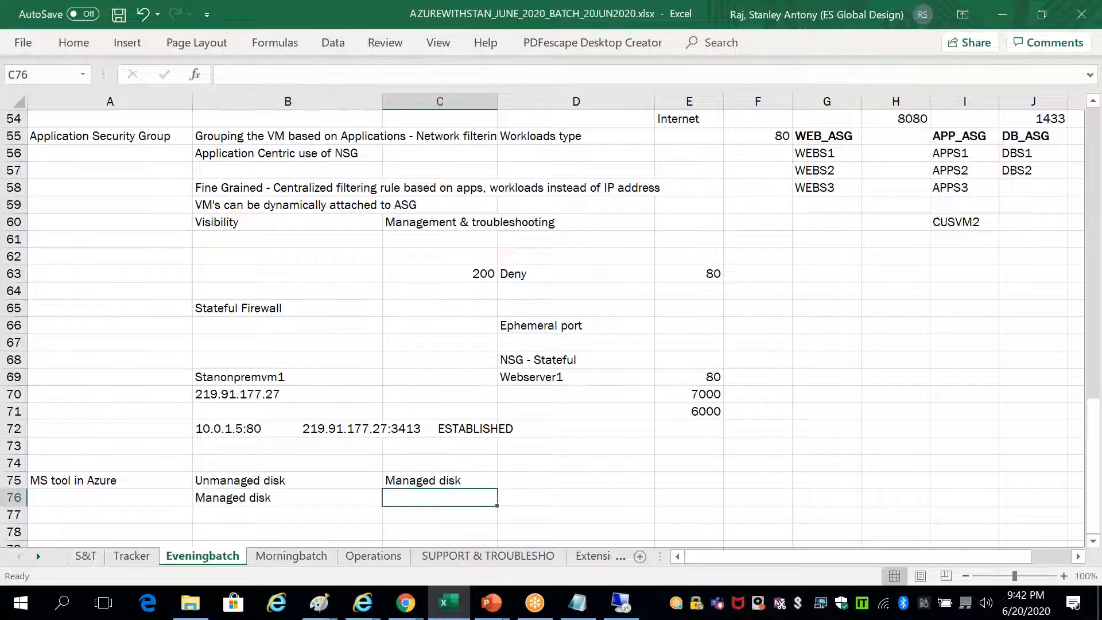
type("Unmanaged ")
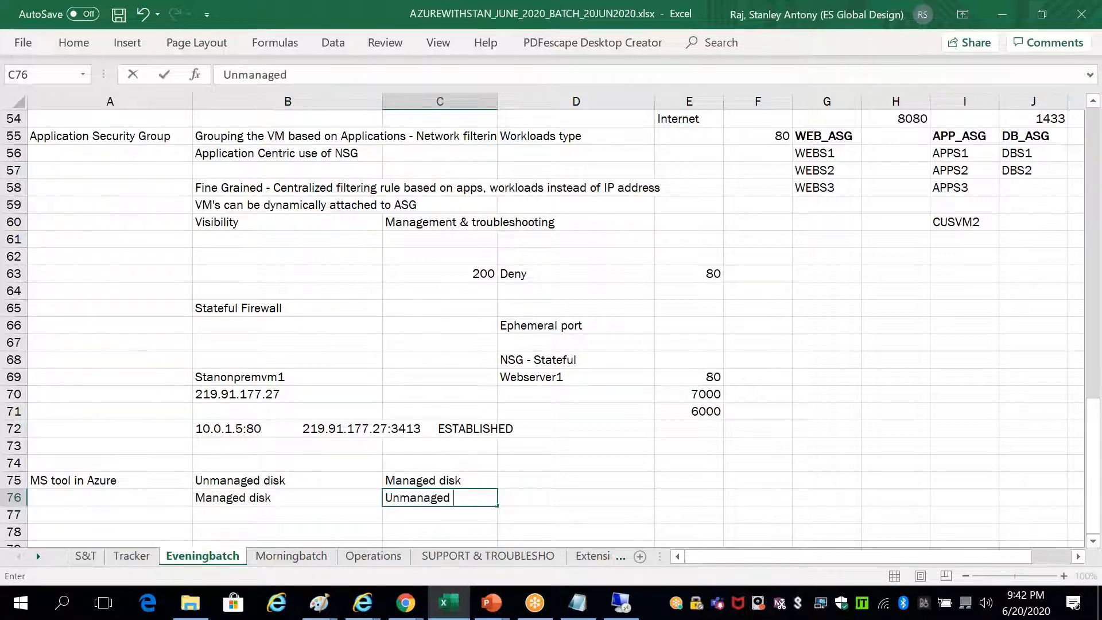
type("disk")
left_click(110, 497)
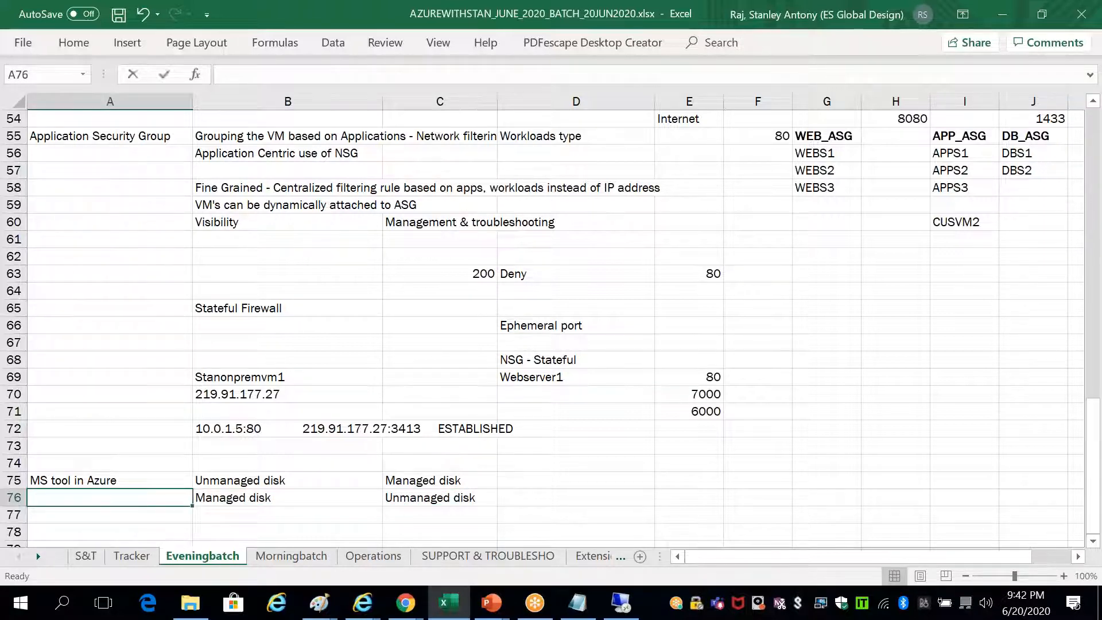
type("Powershell option")
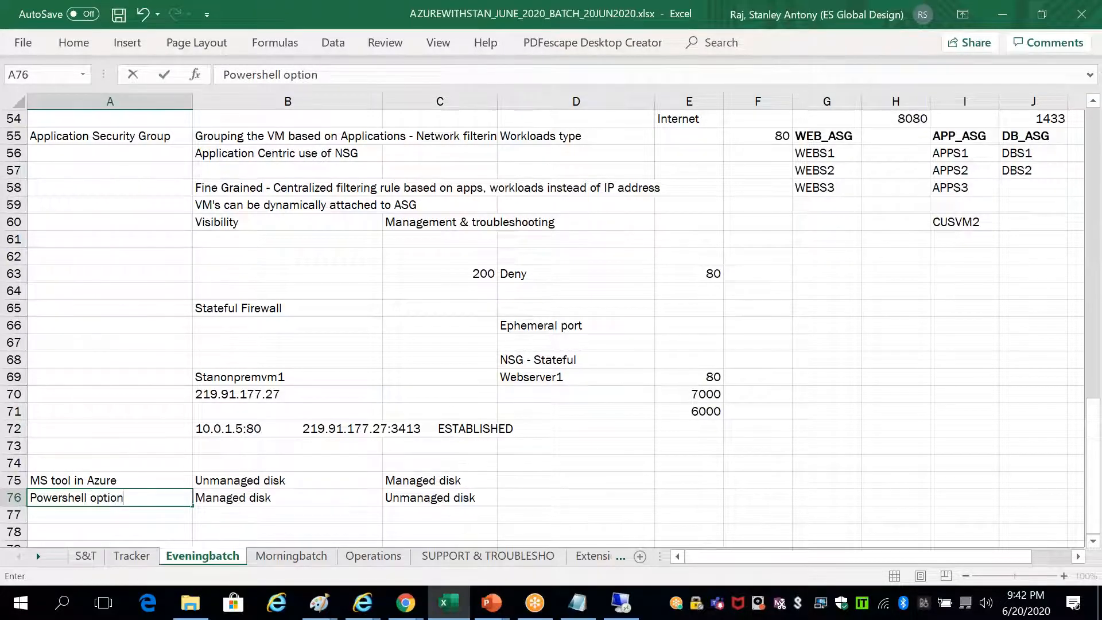
Switch to the Azure portal in Chrome and open the list of virtual machines
key("alt+Tab")
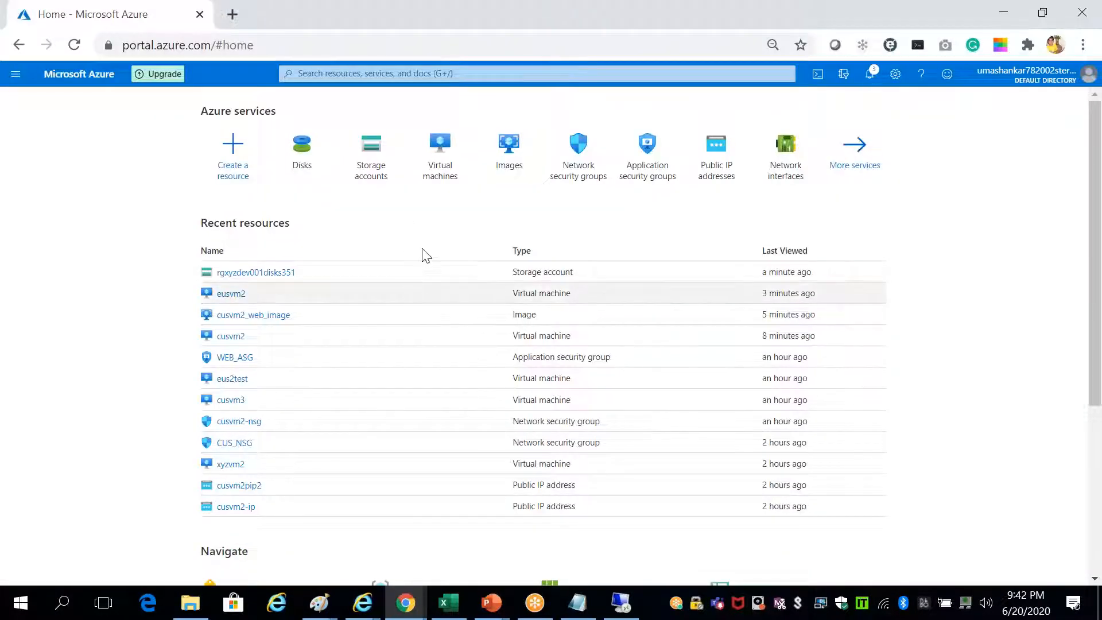
left_click(438, 154)
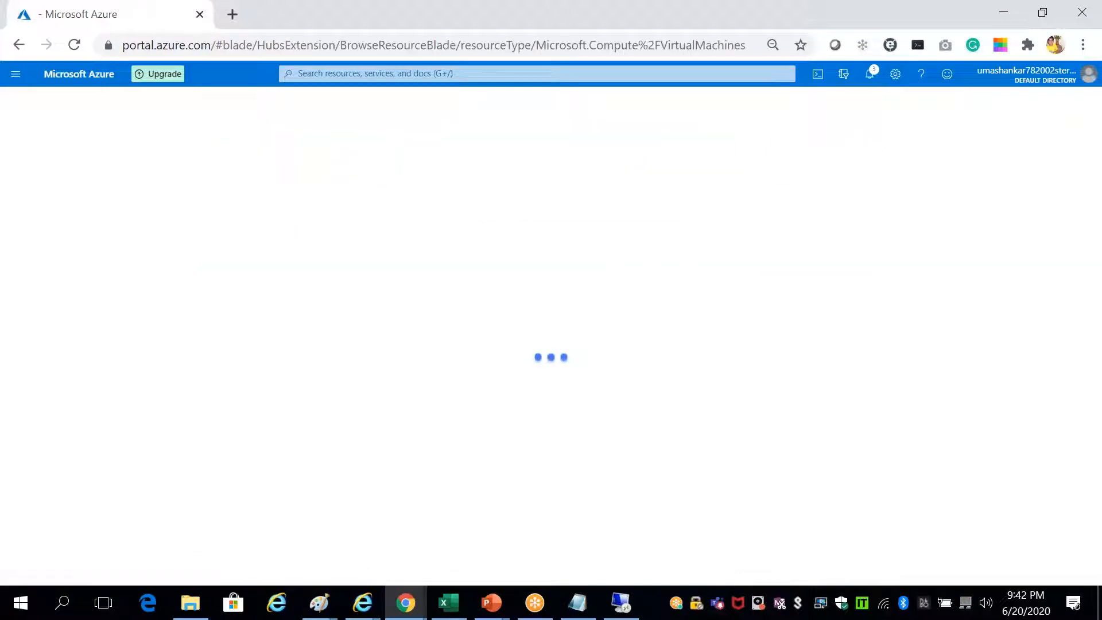